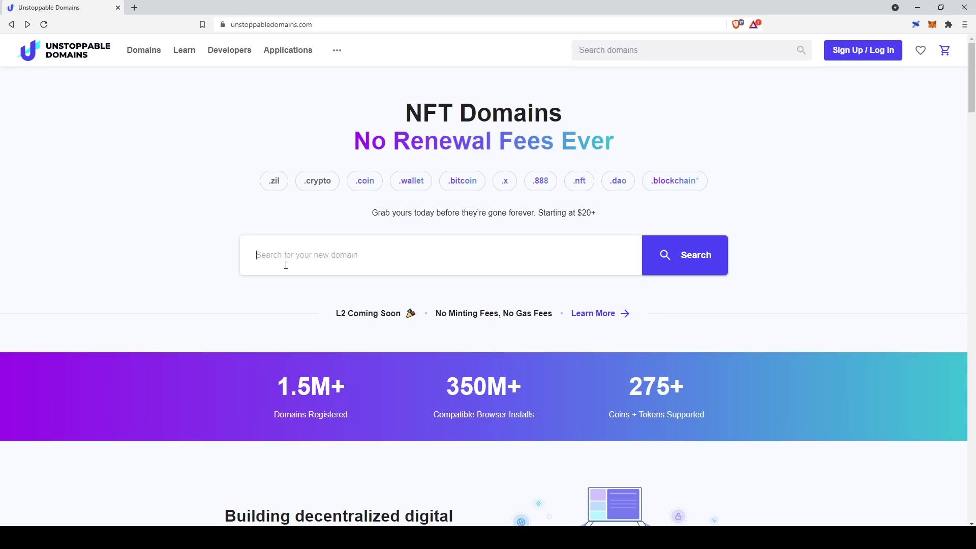
- Search for turtlecat.crypto and add it to the cart at $40
{"action": "type", "text": "turtlecat.crypto"}
{"action": "key", "text": "Return"}
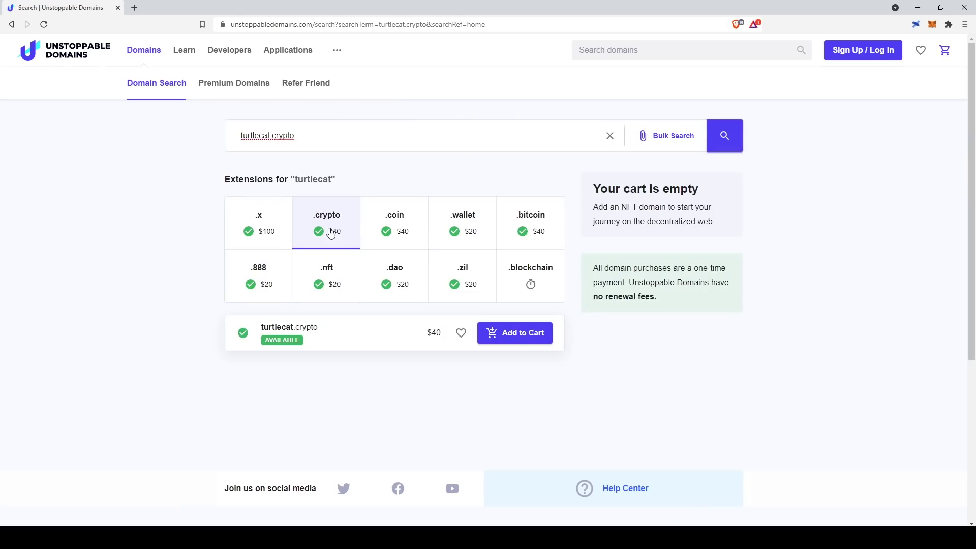
{"action": "left_click", "coordinate": [522, 338]}
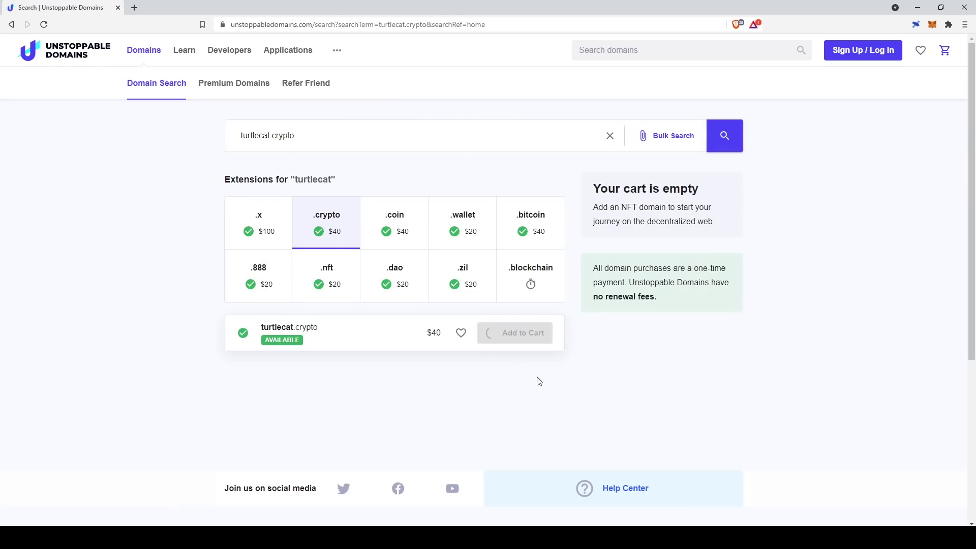
- In the cart, answer yes to living in the USA and proceed to checkout
{"action": "left_click", "coordinate": [654, 286]}
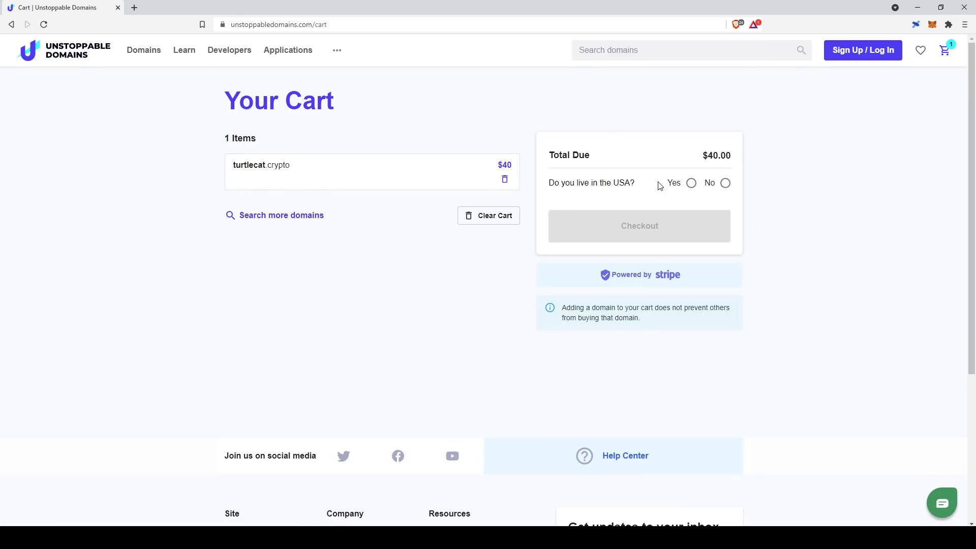
{"action": "left_click", "coordinate": [690, 183]}
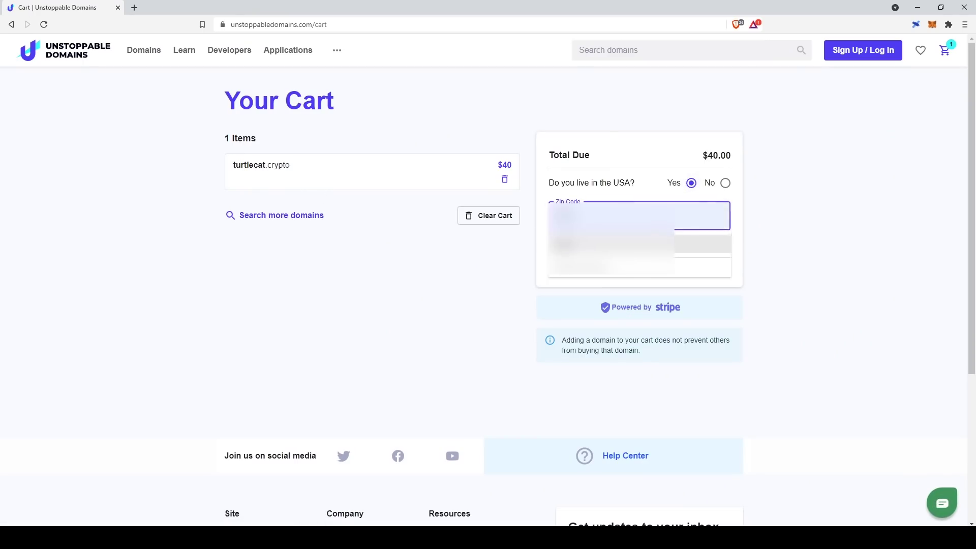
{"action": "left_click", "coordinate": [609, 243]}
{"action": "left_click", "coordinate": [584, 259]}
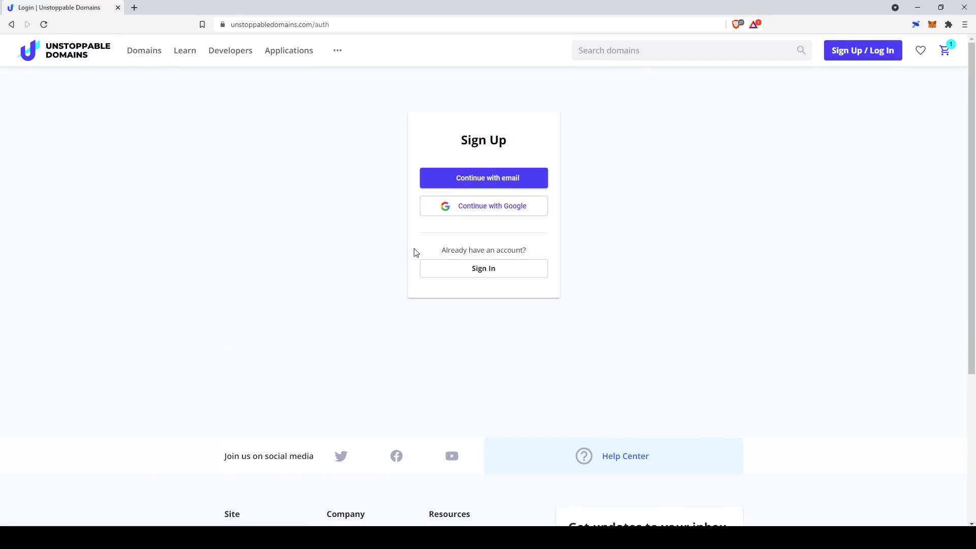
- Continue with email, pay by cryptocurrency, and reveal the 0.008453 ETH amount and Ethereum address
{"action": "left_click", "coordinate": [472, 186]}
{"action": "left_click", "coordinate": [472, 183]}
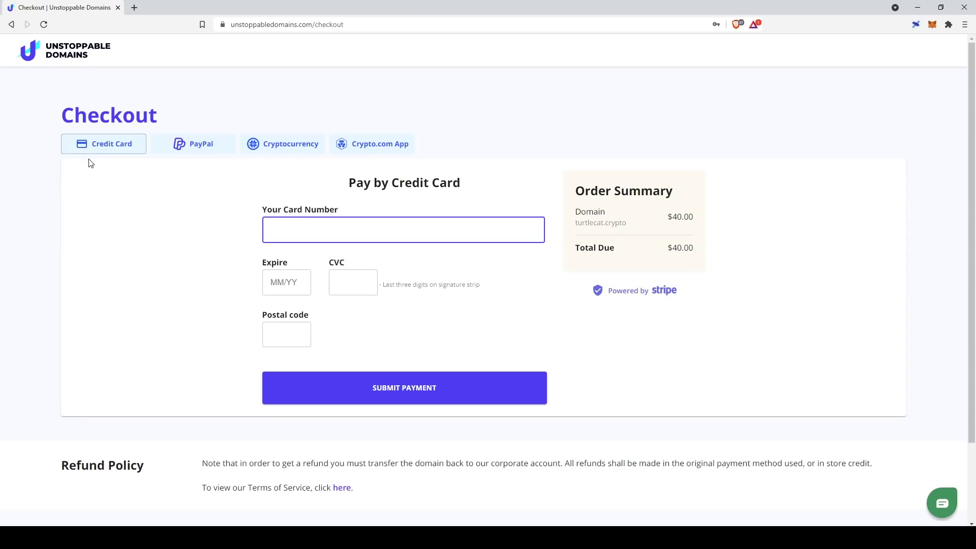
{"action": "left_click", "coordinate": [189, 143]}
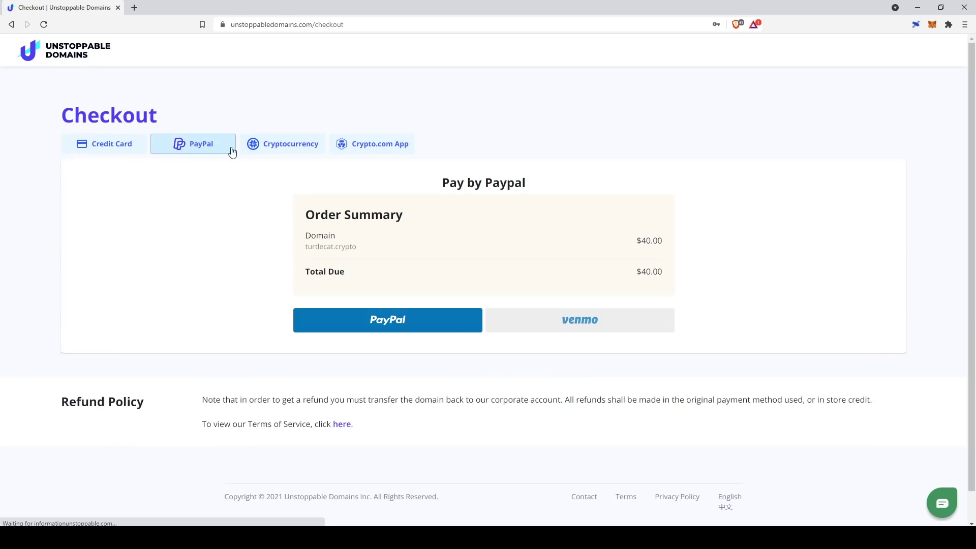
{"action": "left_click", "coordinate": [291, 146]}
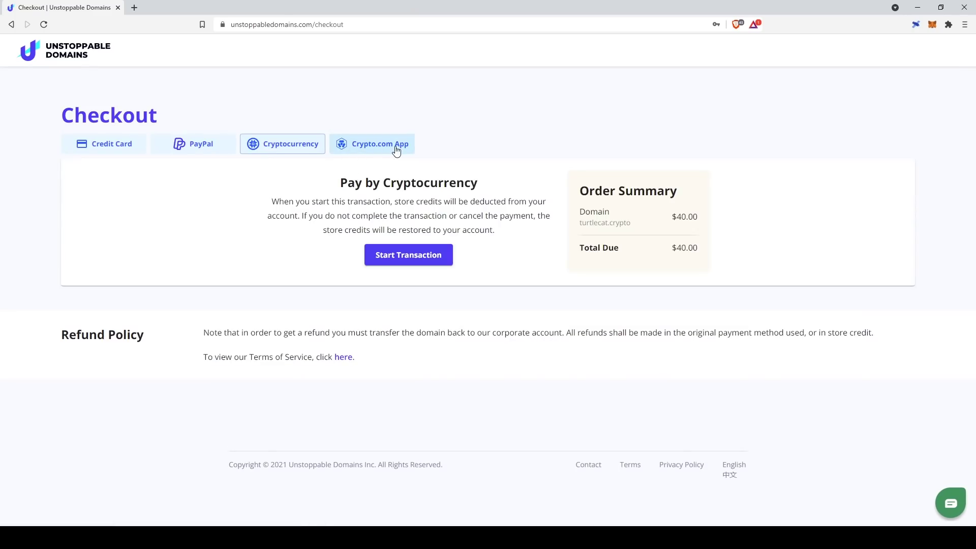
{"action": "left_click", "coordinate": [408, 255]}
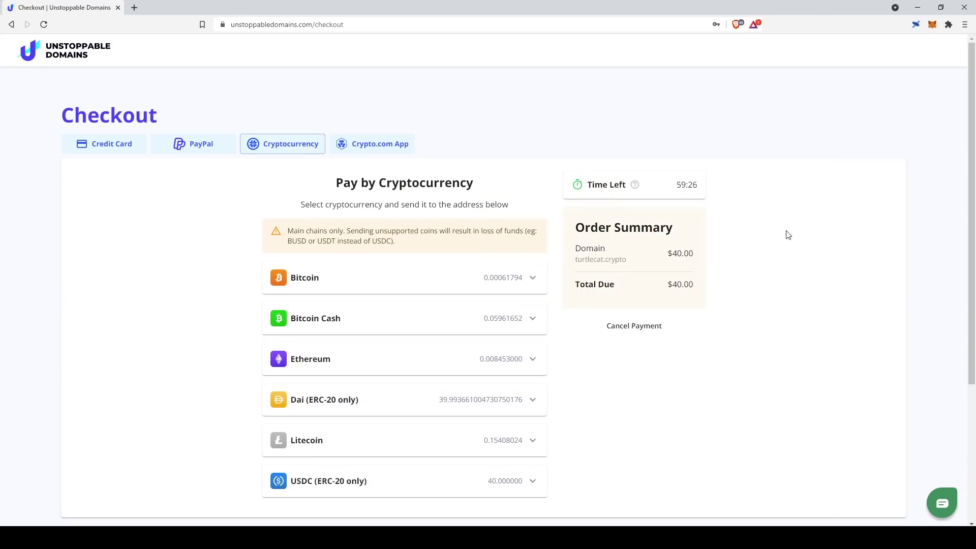
{"action": "left_click", "coordinate": [347, 369]}
{"action": "scroll", "coordinate": [198, 345], "scroll_direction": "down", "scroll_amount": 2}
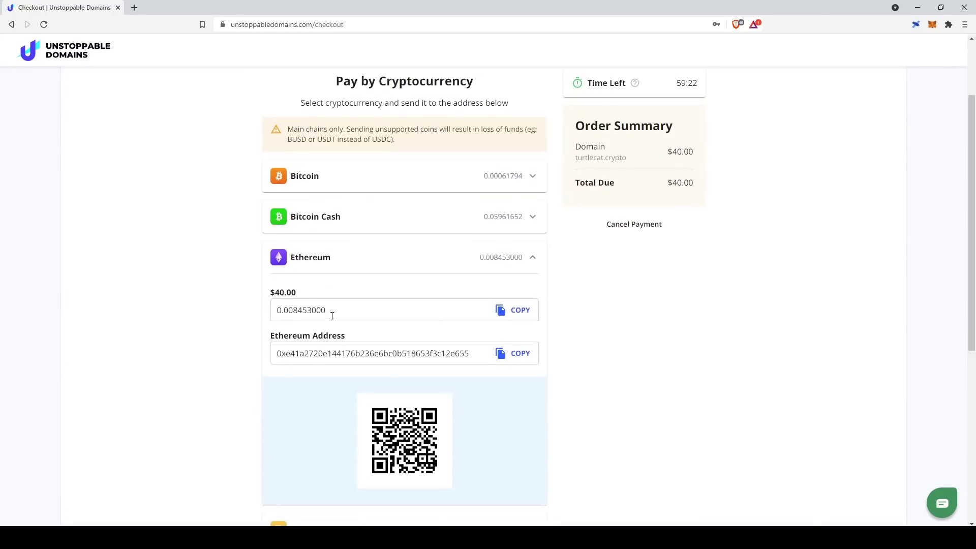
- Copy the Ethereum payment address and set up a 0.008453000 ETH MetaMask send to it
{"action": "left_click", "coordinate": [519, 357]}
{"action": "left_click", "coordinate": [933, 27]}
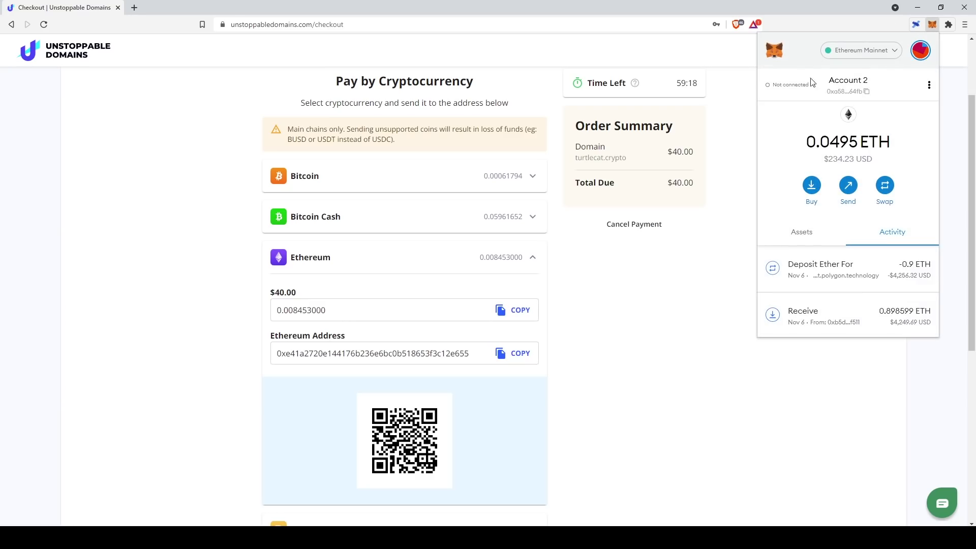
{"action": "left_click", "coordinate": [847, 192]}
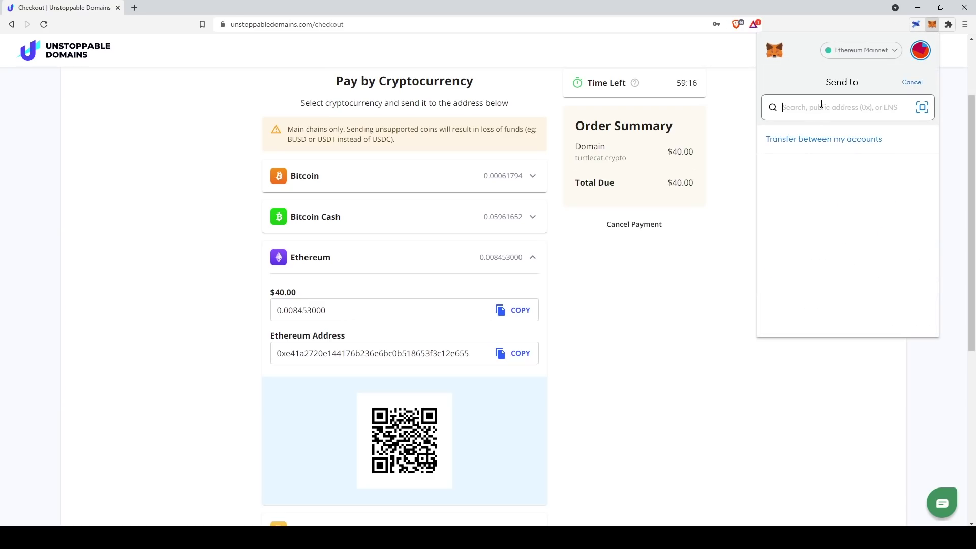
{"action": "key", "text": "ctrl+v"}
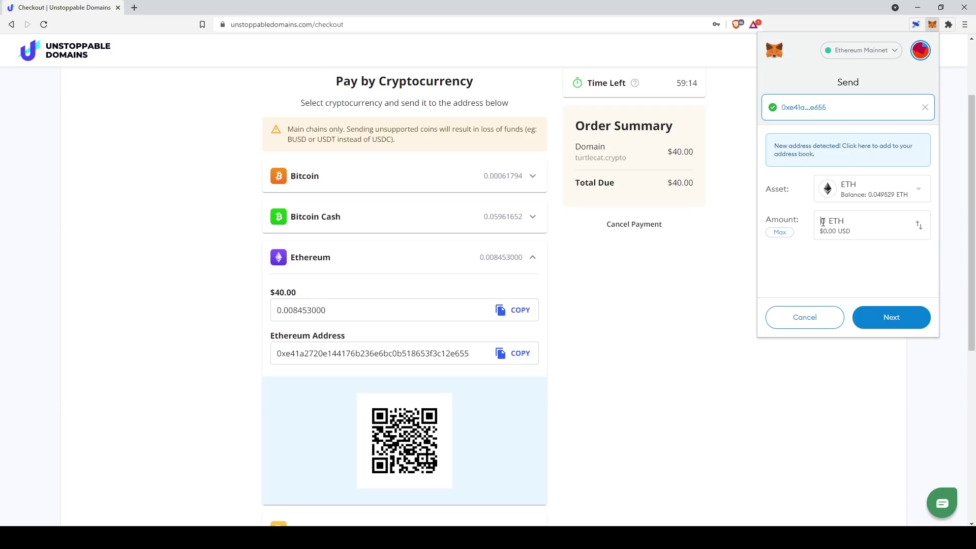
{"action": "type", "text": "0.008453000"}
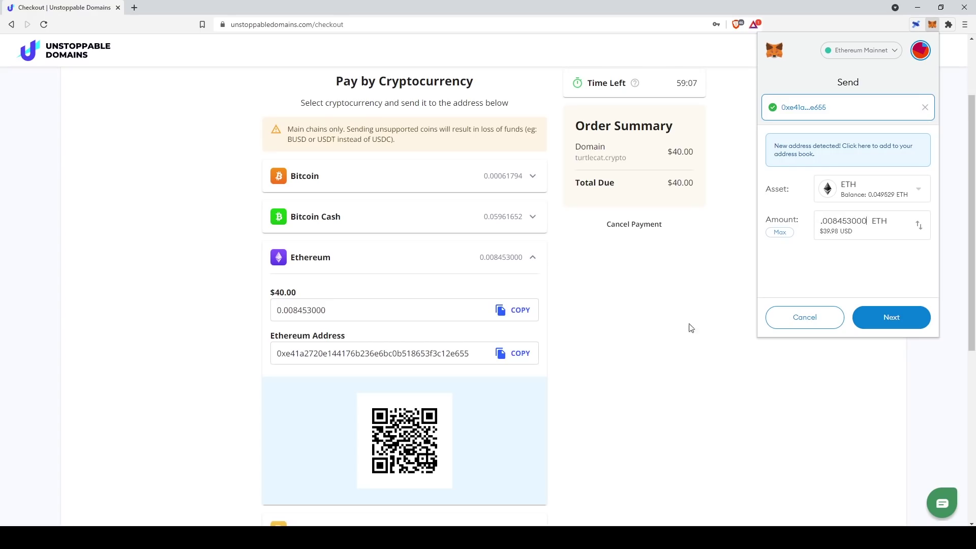
{"action": "scroll", "coordinate": [292, 290], "scroll_direction": "down", "scroll_amount": 1}
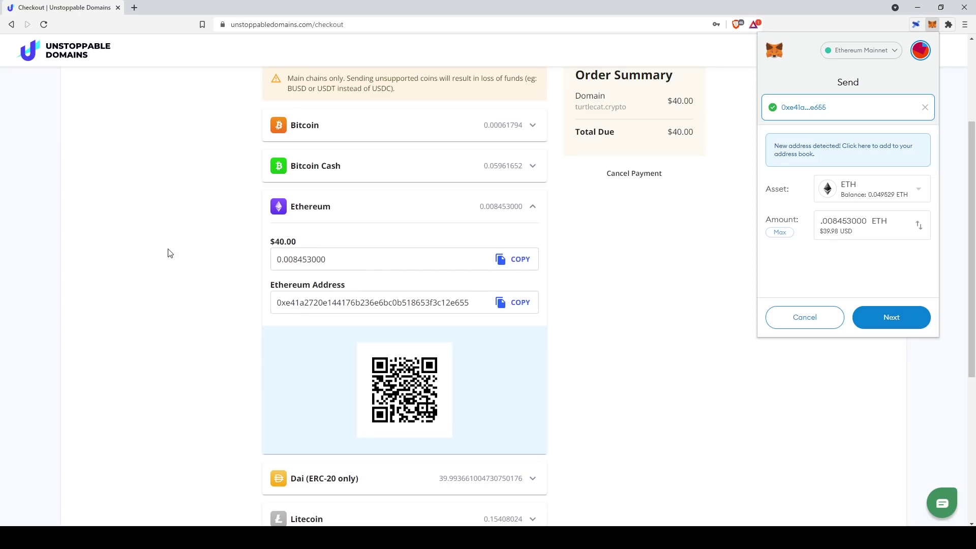
{"action": "scroll", "coordinate": [173, 249], "scroll_direction": "down", "scroll_amount": 3}
{"action": "scroll", "coordinate": [178, 248], "scroll_direction": "up", "scroll_amount": 2}
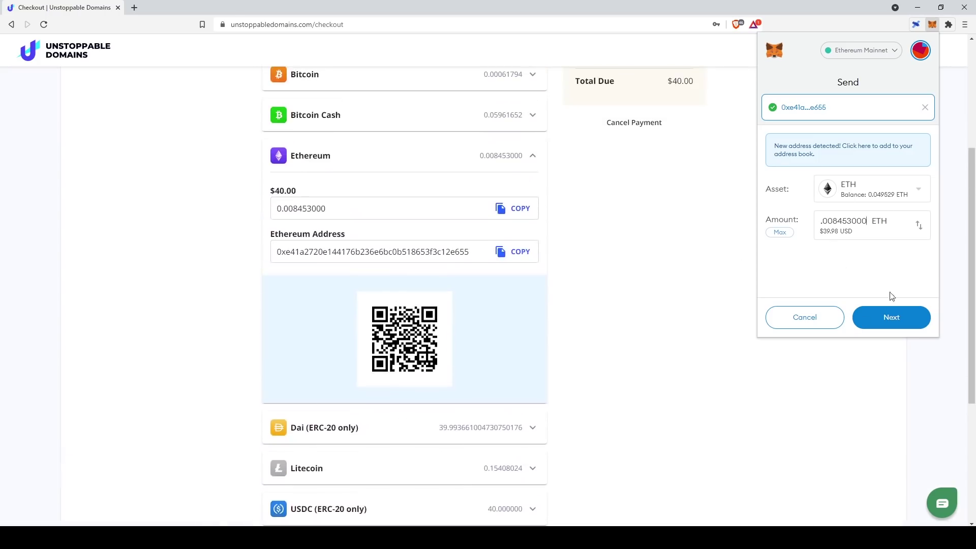
{"action": "left_click", "coordinate": [889, 317]}
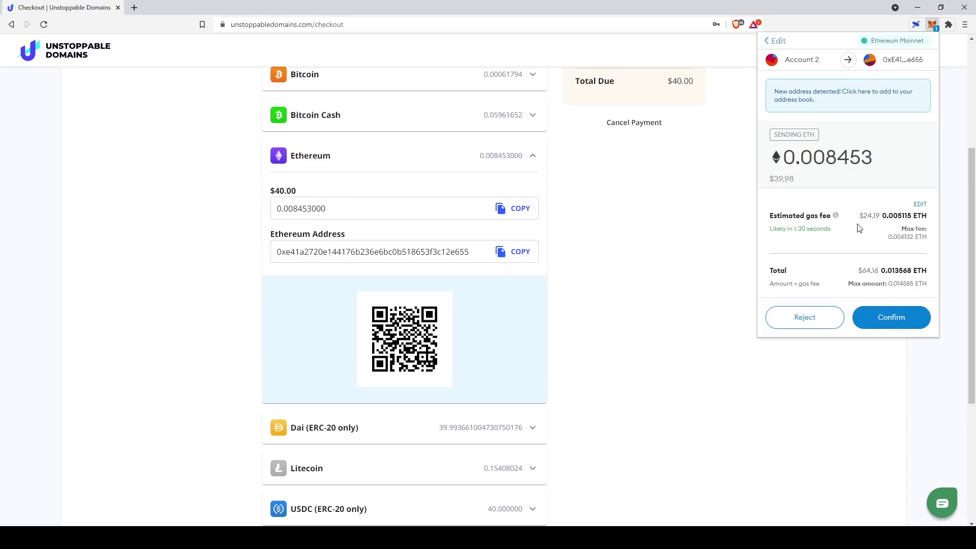
- Check the estimated gas fee and confirm the 0.008453 ETH send in MetaMask
{"action": "left_click_drag", "start_coordinate": [864, 215], "coordinate": [880, 222]}
{"action": "left_click", "coordinate": [869, 219]}
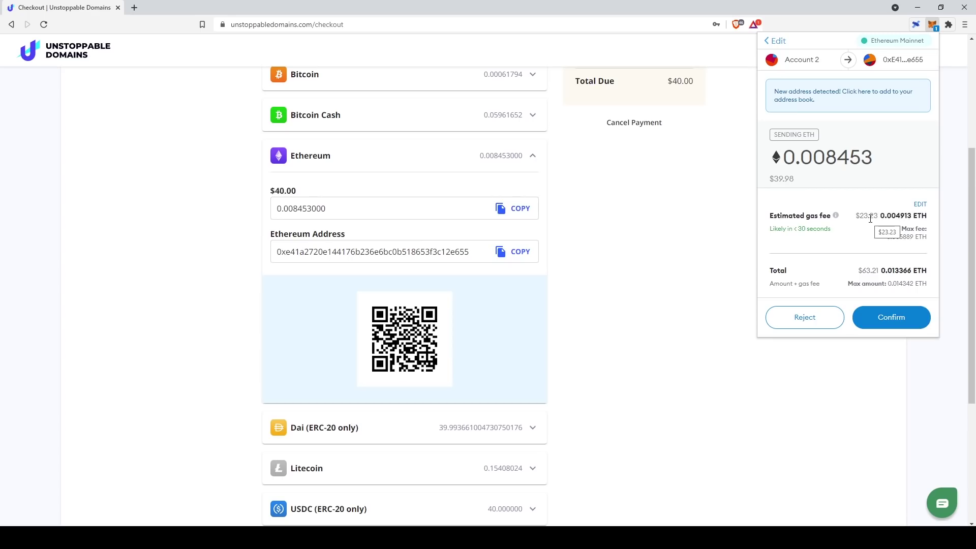
{"action": "double_click", "coordinate": [862, 215]}
{"action": "left_click", "coordinate": [892, 318]}
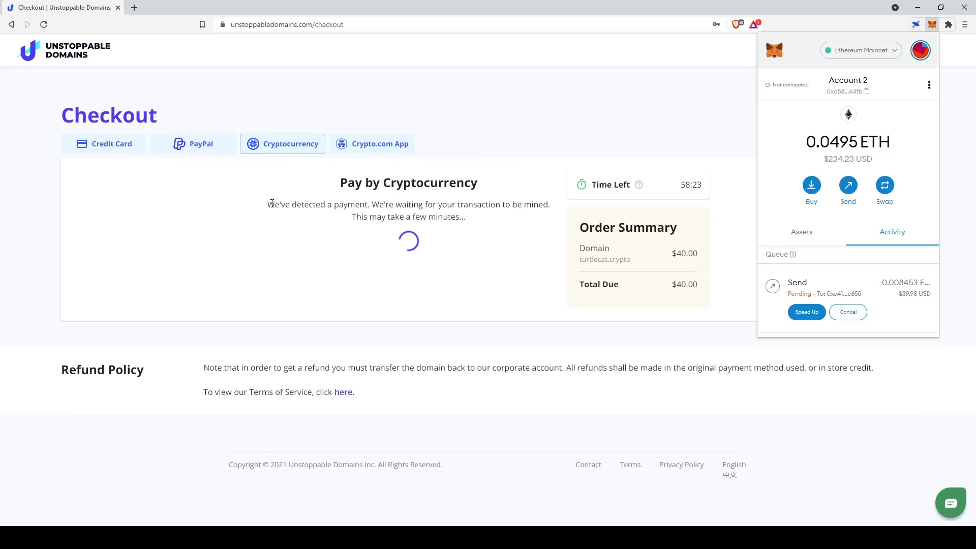
- Note the payment-detected message, then view the MetaMask account on Etherscan
{"action": "left_click_drag", "start_coordinate": [272, 204], "coordinate": [371, 204]}
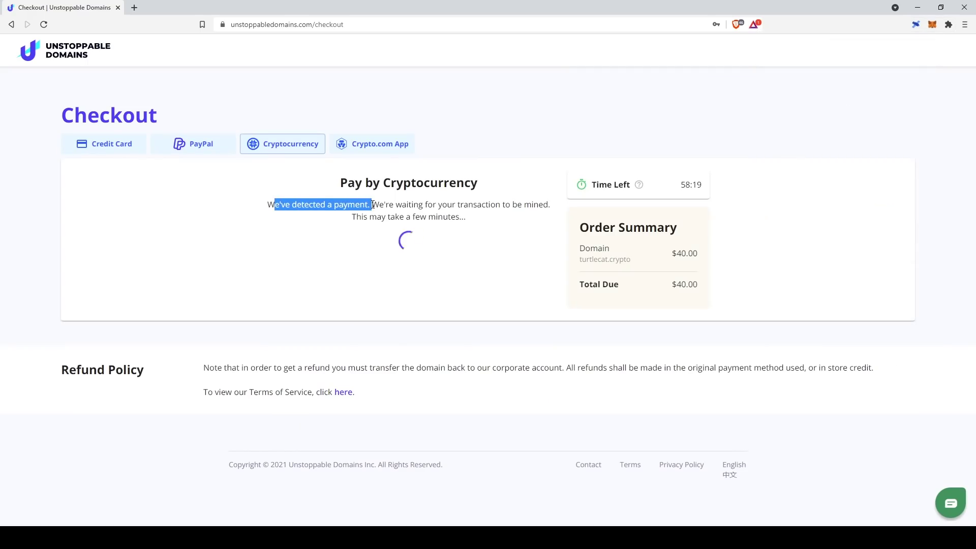
{"action": "left_click", "coordinate": [928, 29]}
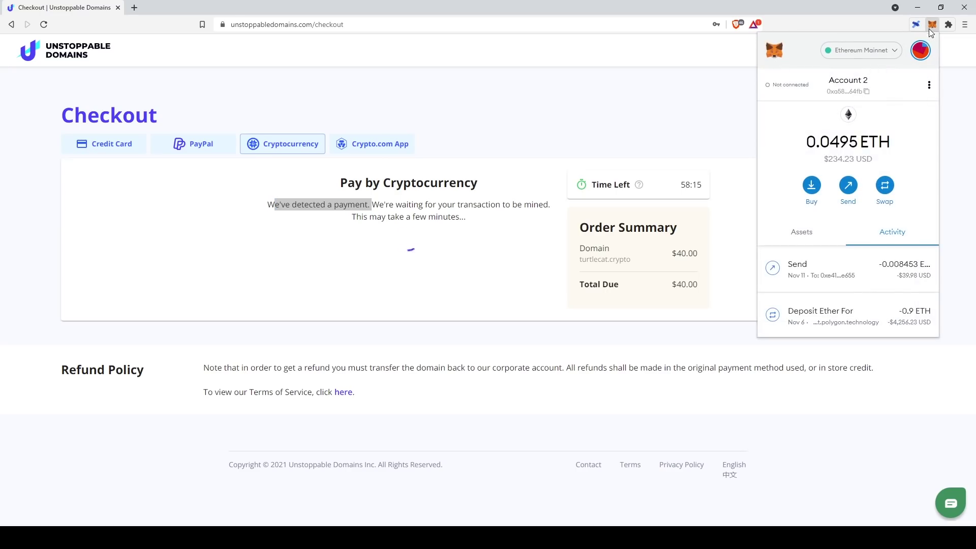
{"action": "left_click", "coordinate": [927, 85]}
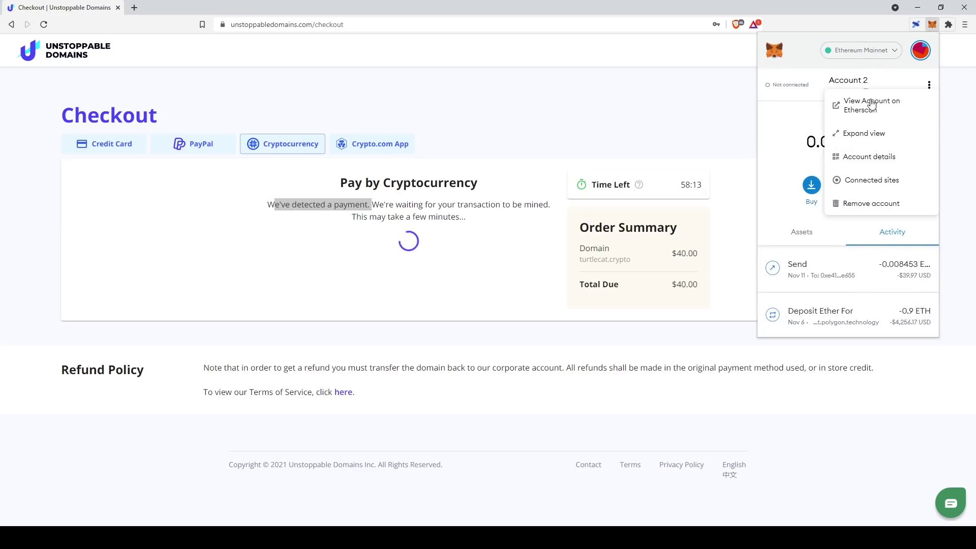
{"action": "left_click", "coordinate": [876, 100]}
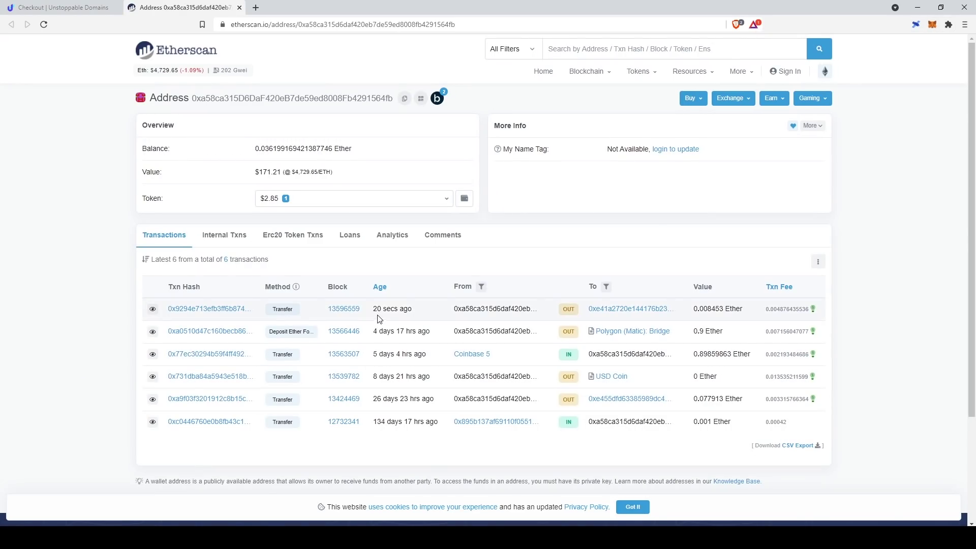
- Open the latest 0.008453 Ether transaction's details, then return to the Unstoppable Domains tab
{"action": "left_click_drag", "start_coordinate": [373, 309], "coordinate": [420, 315]}
{"action": "left_click_drag", "start_coordinate": [704, 309], "coordinate": [743, 309]}
{"action": "left_click", "coordinate": [212, 309]}
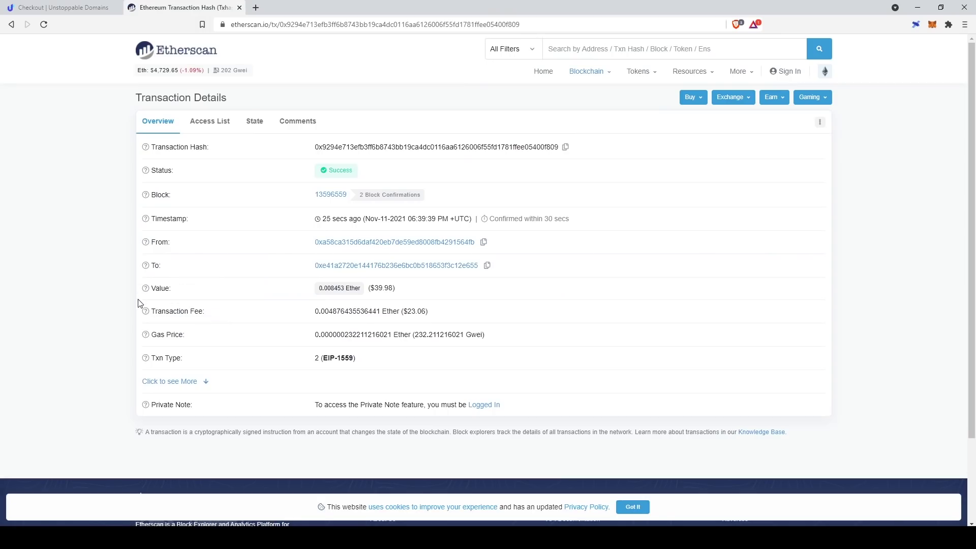
{"action": "left_click_drag", "start_coordinate": [360, 196], "coordinate": [426, 199]}
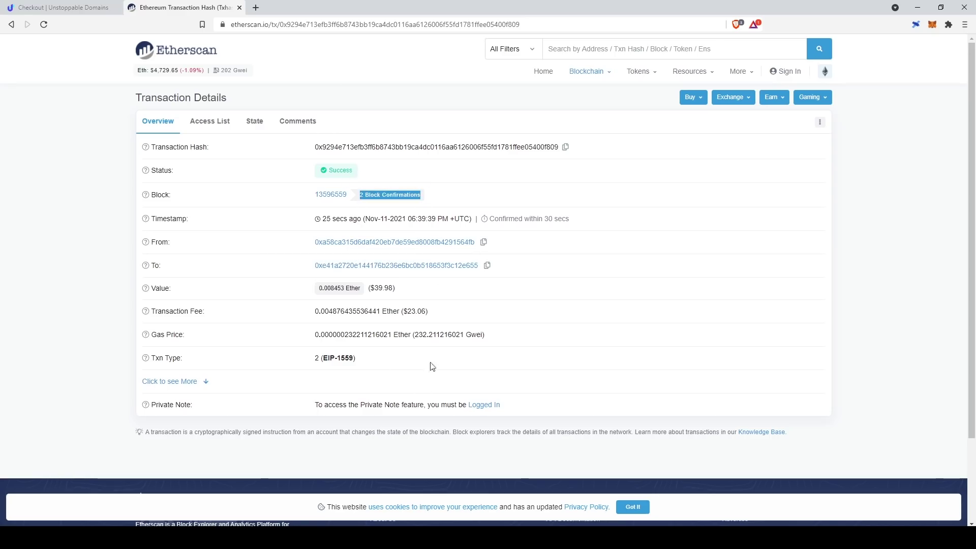
{"action": "key", "text": "ctrl+shift+Tab"}
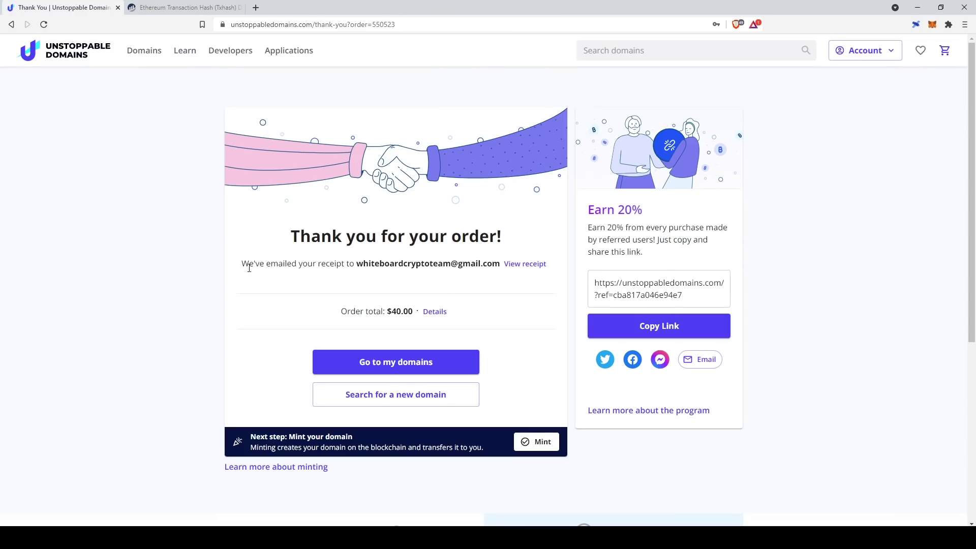
- Review the $40.00 receipt, go to My Domains and choose Free Mint for turtlecat.crypto
{"action": "left_click_drag", "start_coordinate": [249, 267], "coordinate": [497, 267]}
{"action": "left_click_drag", "start_coordinate": [348, 312], "coordinate": [406, 312]}
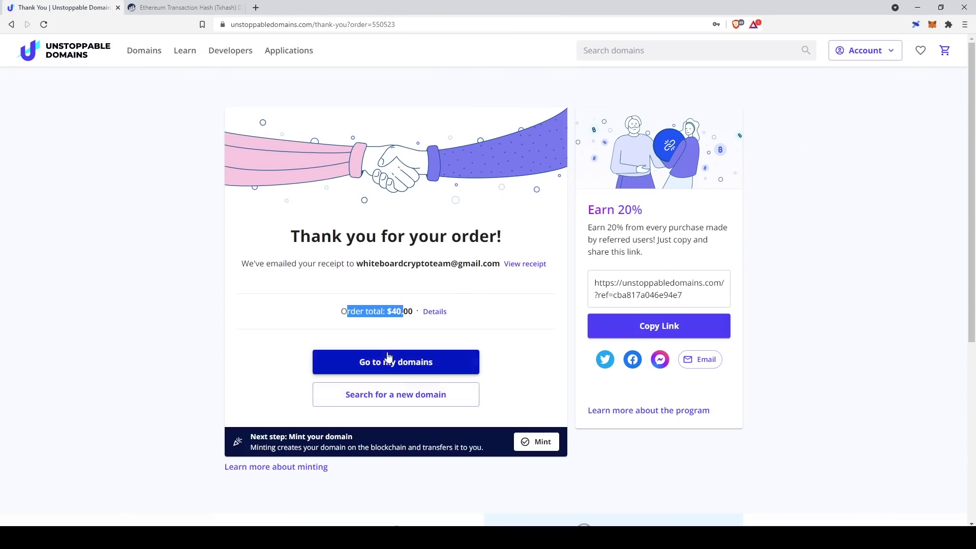
{"action": "left_click", "coordinate": [367, 362]}
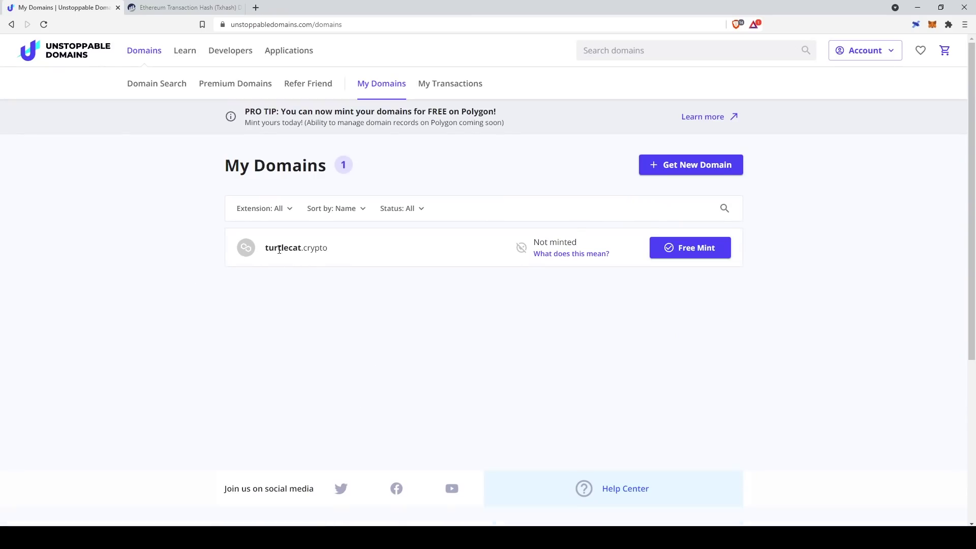
{"action": "triple_click", "coordinate": [544, 244]}
{"action": "left_click", "coordinate": [428, 254]}
{"action": "left_click", "coordinate": [698, 251]}
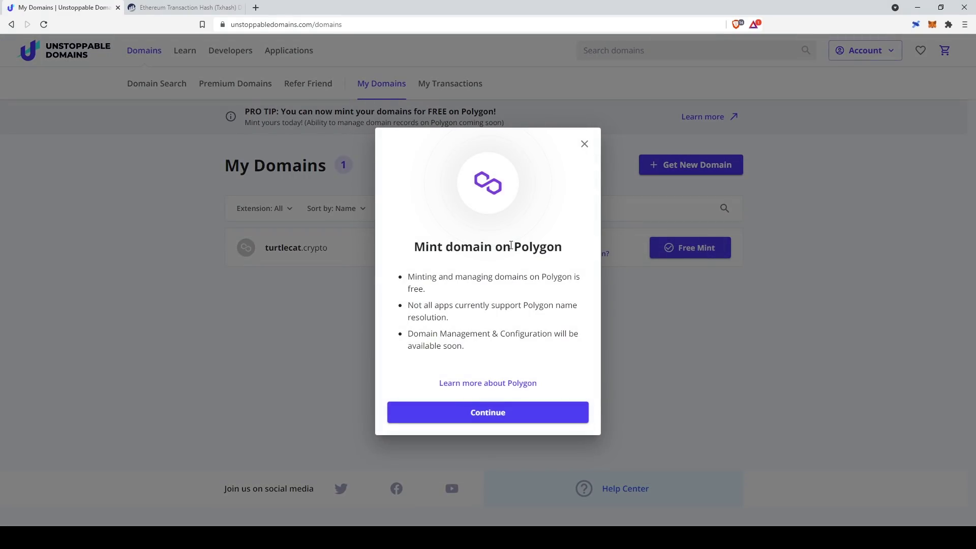
- Accept Polygon minting, request the email verification code and paste it in
{"action": "left_click_drag", "start_coordinate": [511, 244], "coordinate": [565, 246]}
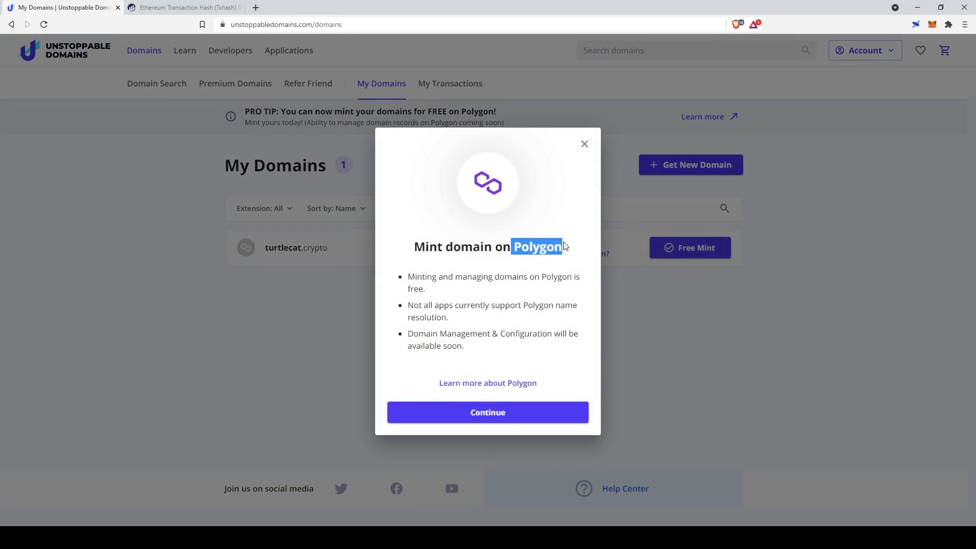
{"action": "left_click", "coordinate": [498, 414]}
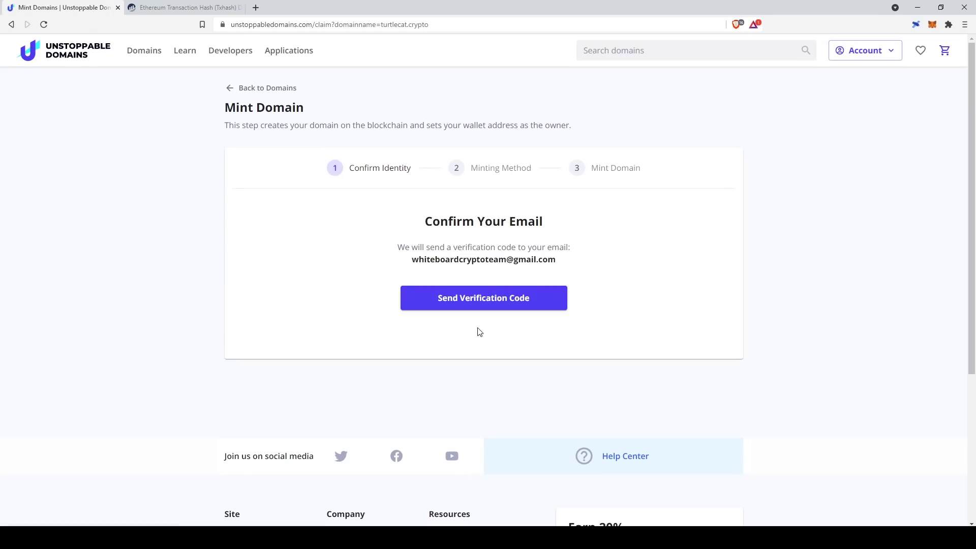
{"action": "left_click", "coordinate": [489, 305]}
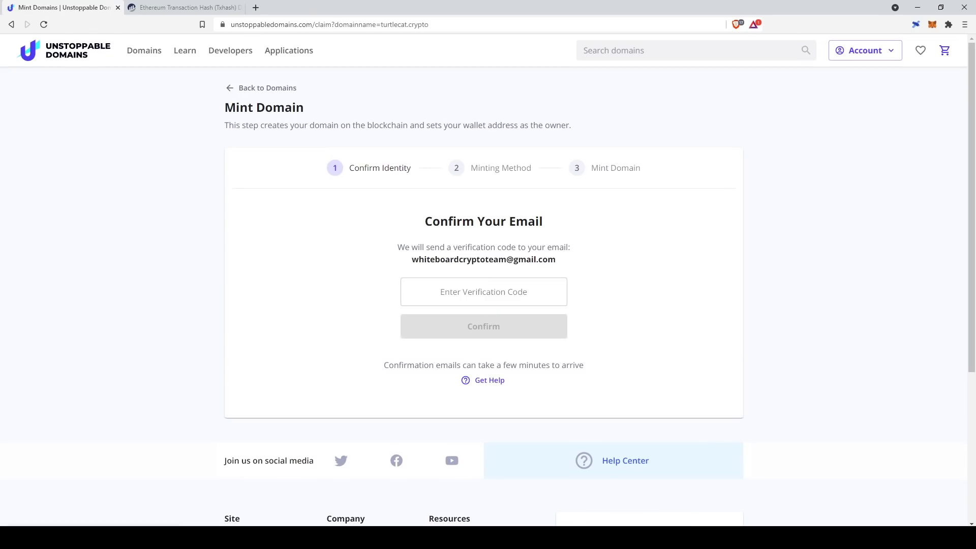
{"action": "left_click", "coordinate": [485, 285]}
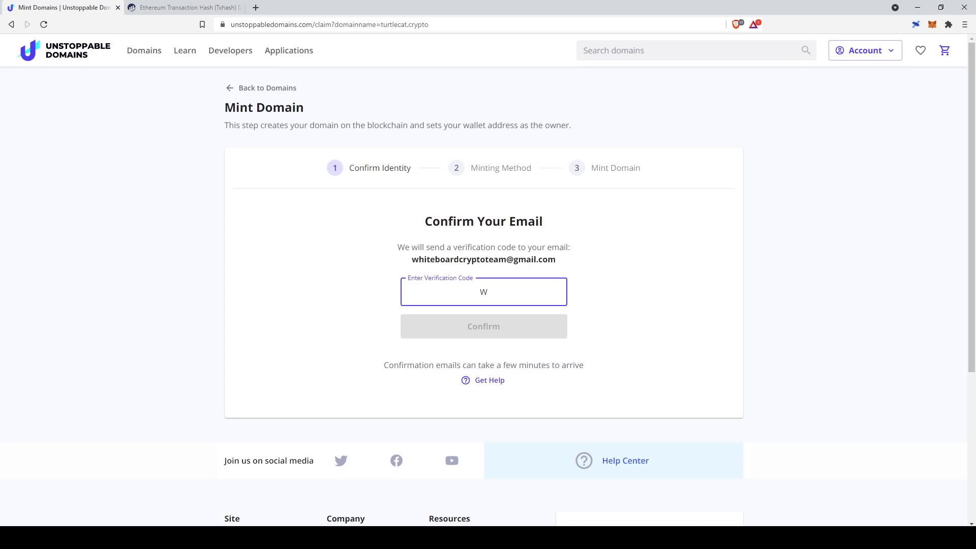
{"action": "key", "text": "alt+Tab"}
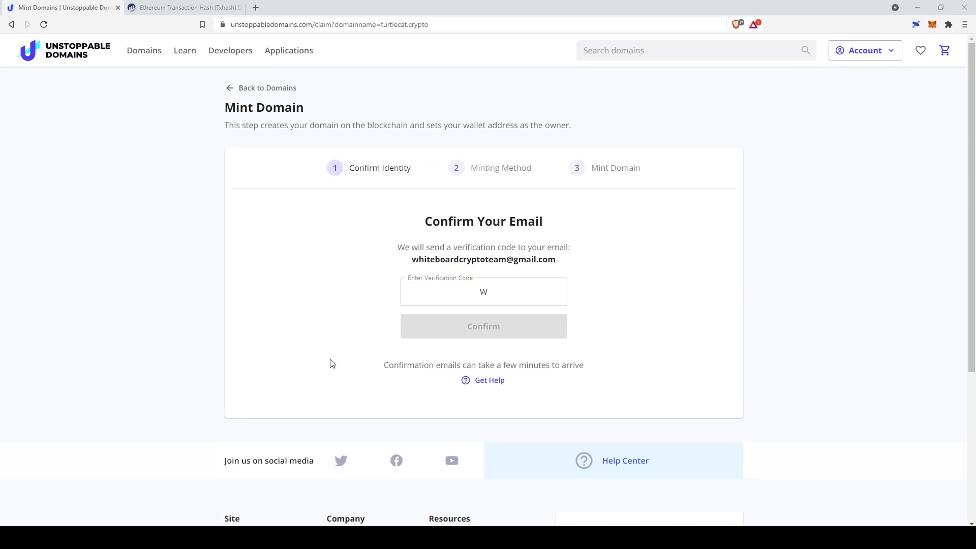
{"action": "left_click", "coordinate": [483, 291]}
{"action": "key", "text": "ctrl+v"}
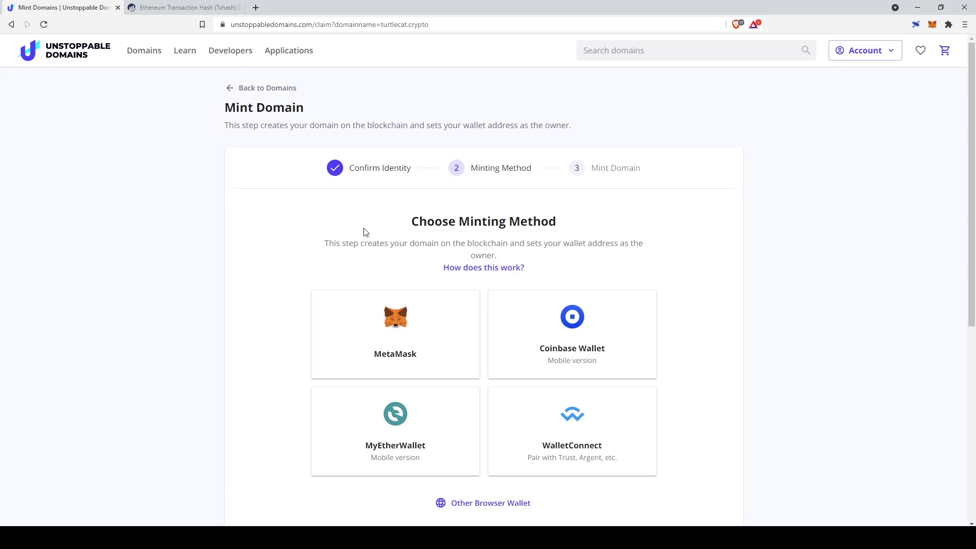
- Pick MetaMask, connect Account 2 and sign the wallet ownership message
{"action": "left_click", "coordinate": [371, 330]}
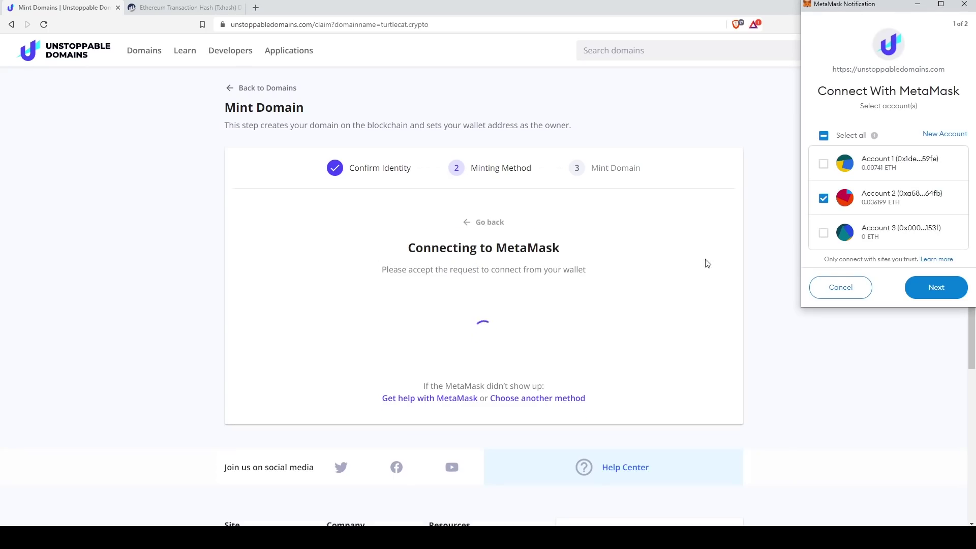
{"action": "left_click", "coordinate": [941, 299]}
{"action": "left_click", "coordinate": [942, 298]}
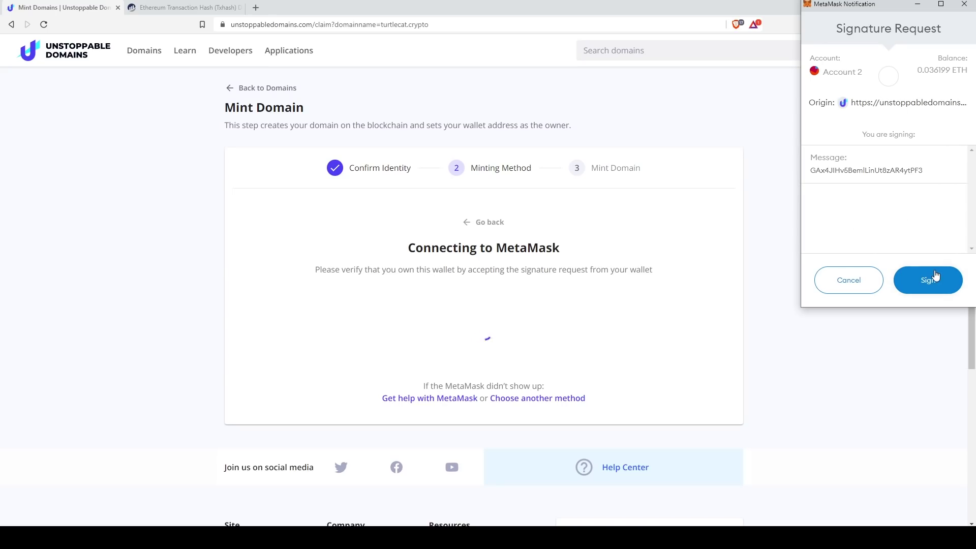
{"action": "left_click", "coordinate": [923, 282]}
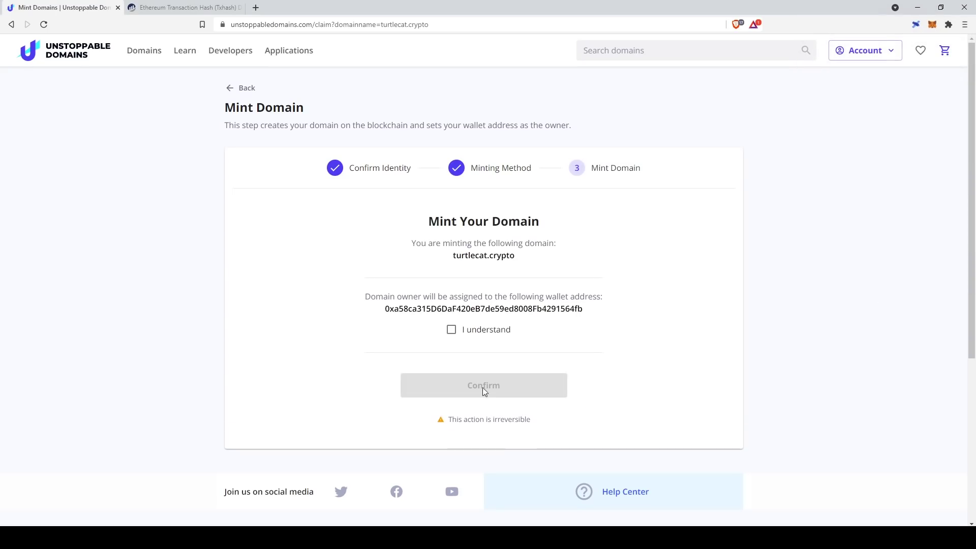
- Acknowledge that minting is irreversible and confirm minting turtlecat.crypto
{"action": "mouse_move", "coordinate": [376, 299]}
{"action": "left_mouse_down"}
{"action": "mouse_move", "coordinate": [590, 299]}
{"action": "mouse_move", "coordinate": [367, 305]}
{"action": "left_mouse_up"}
{"action": "left_click", "coordinate": [463, 307]}
{"action": "left_click", "coordinate": [452, 331]}
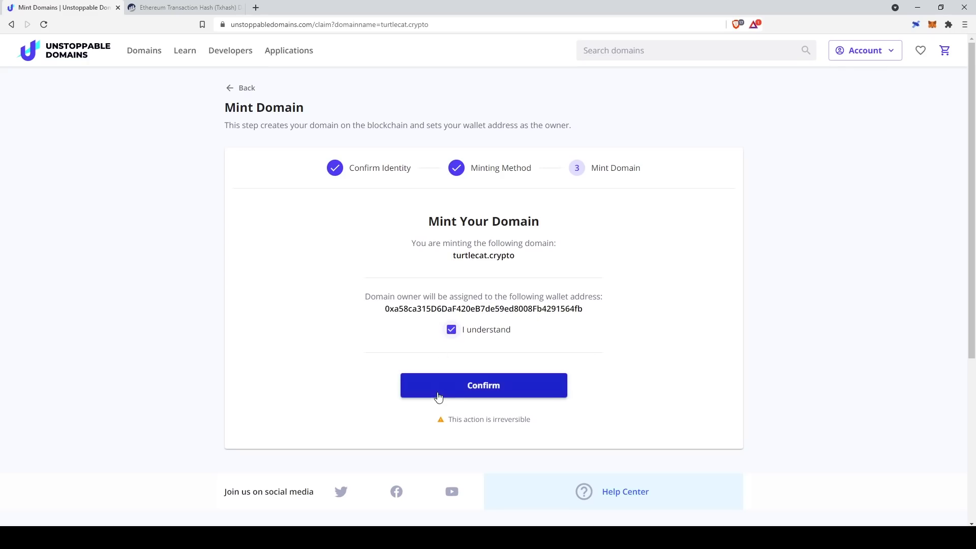
{"action": "left_click", "coordinate": [485, 390]}
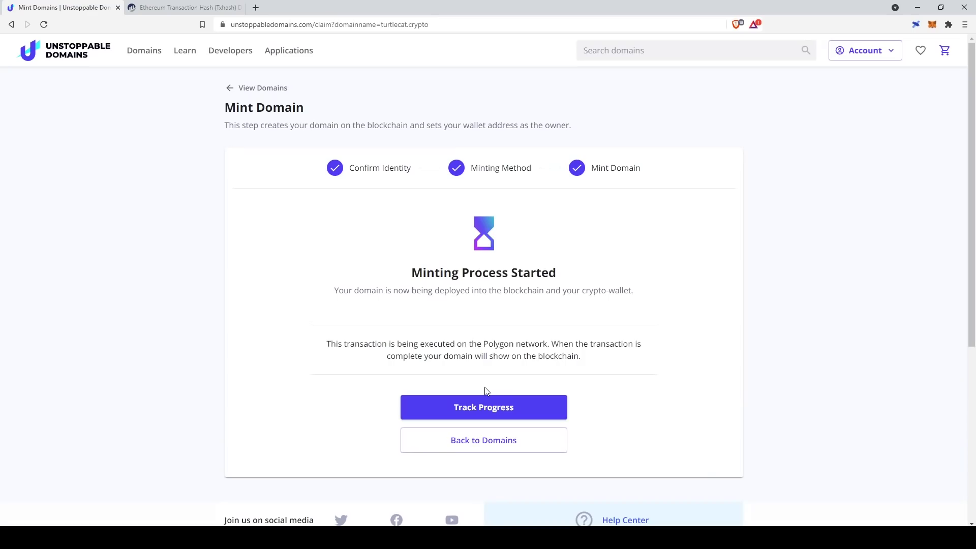
{"action": "left_click", "coordinate": [932, 25]}
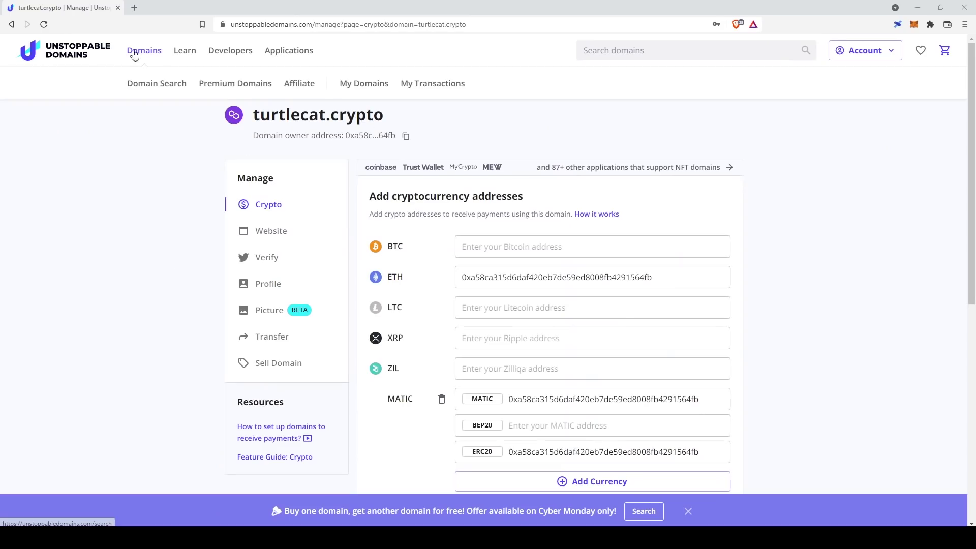
- Open turtlecat.crypto's management page from My Domains and review its BTC, ETH, XRP, ZIL entries
{"action": "mouse_move", "coordinate": [147, 48]}
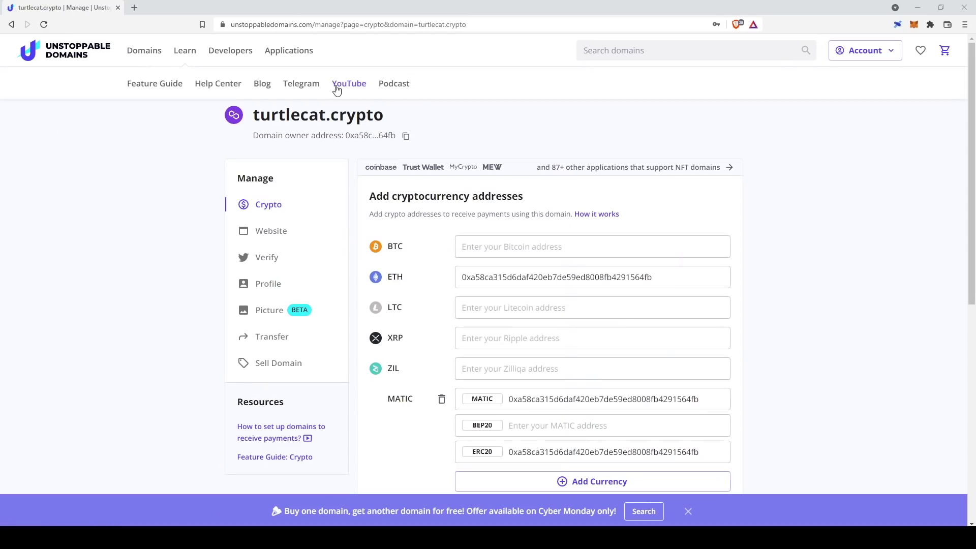
{"action": "left_click", "coordinate": [363, 83]}
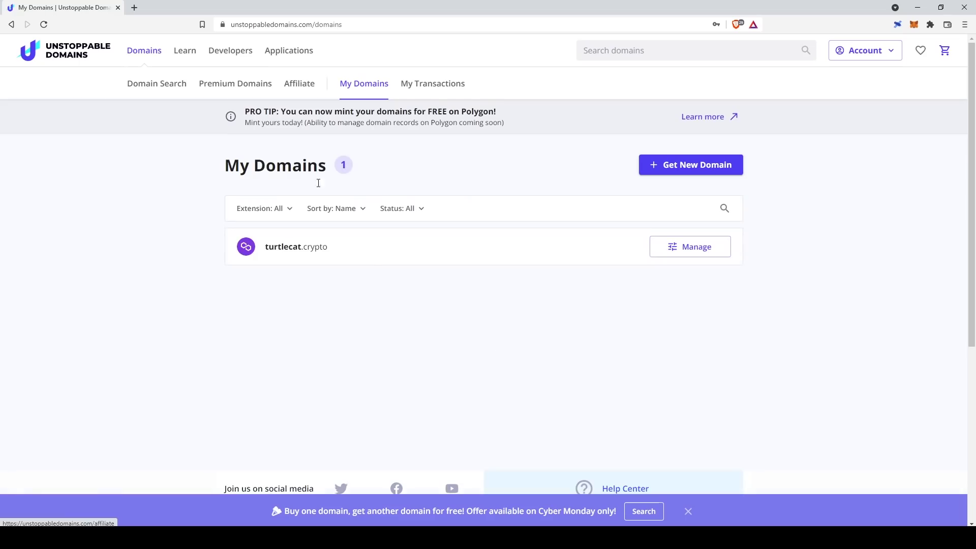
{"action": "left_click", "coordinate": [682, 250]}
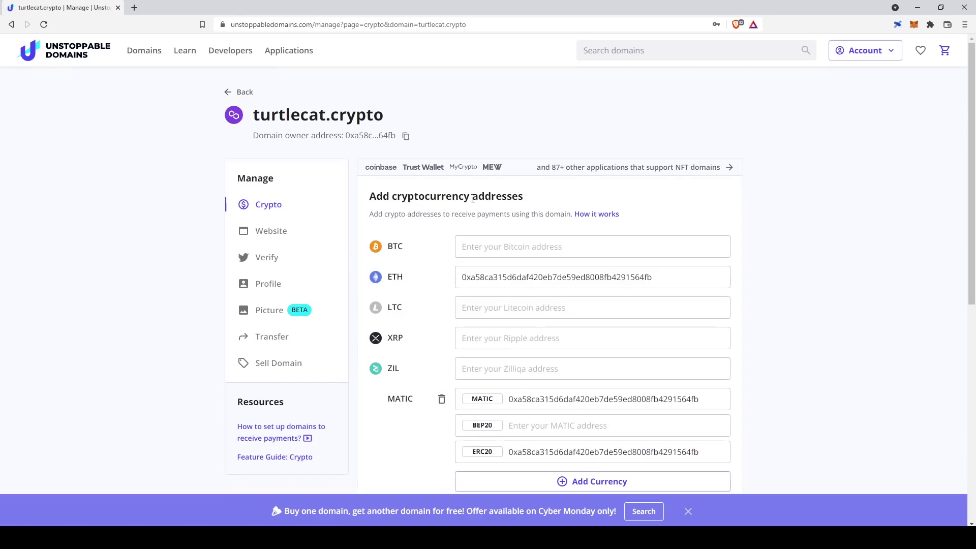
{"action": "scroll", "coordinate": [442, 227], "scroll_direction": "down", "scroll_amount": 1}
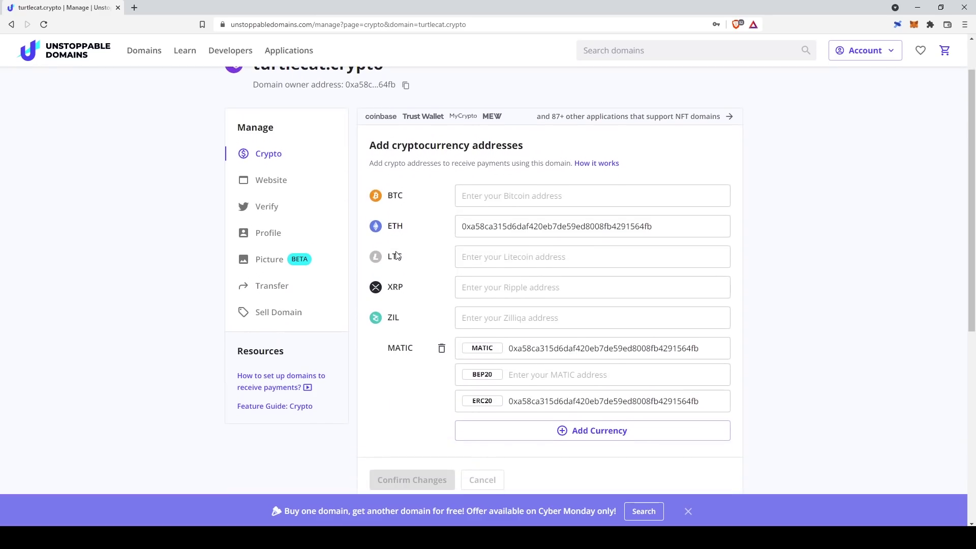
{"action": "double_click", "coordinate": [391, 196]}
{"action": "left_click_drag", "start_coordinate": [393, 227], "coordinate": [426, 229]}
{"action": "double_click", "coordinate": [395, 287]}
{"action": "double_click", "coordinate": [394, 316]}
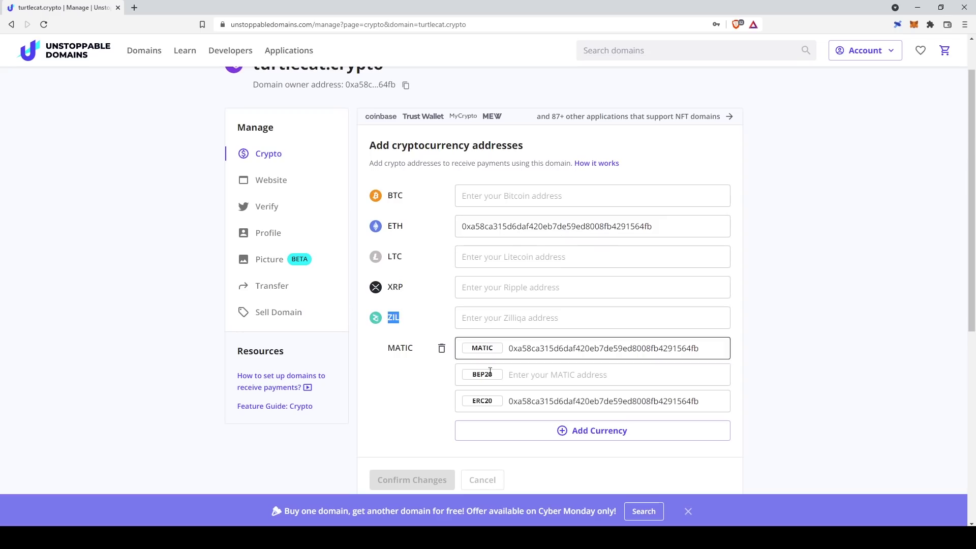
- Add Cardano (ADA) as a new currency, leaving its address field empty
{"action": "left_click", "coordinate": [565, 436]}
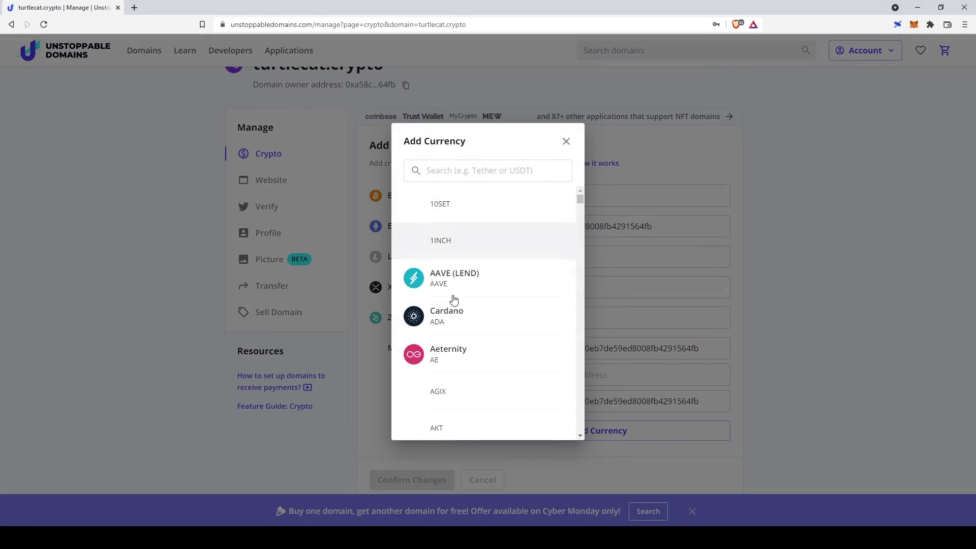
{"action": "left_click", "coordinate": [453, 324]}
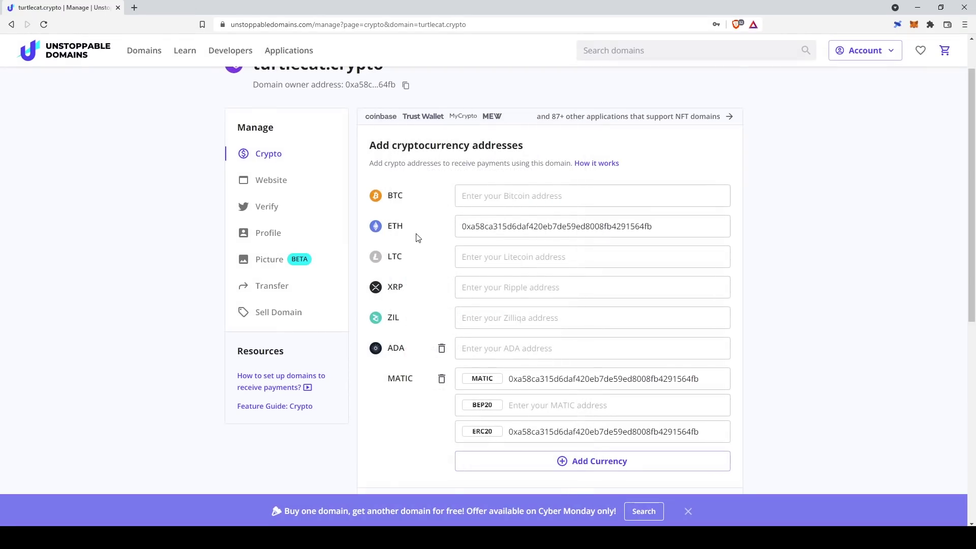
{"action": "scroll", "coordinate": [417, 239], "scroll_direction": "down", "scroll_amount": 2}
{"action": "left_click", "coordinate": [491, 248]}
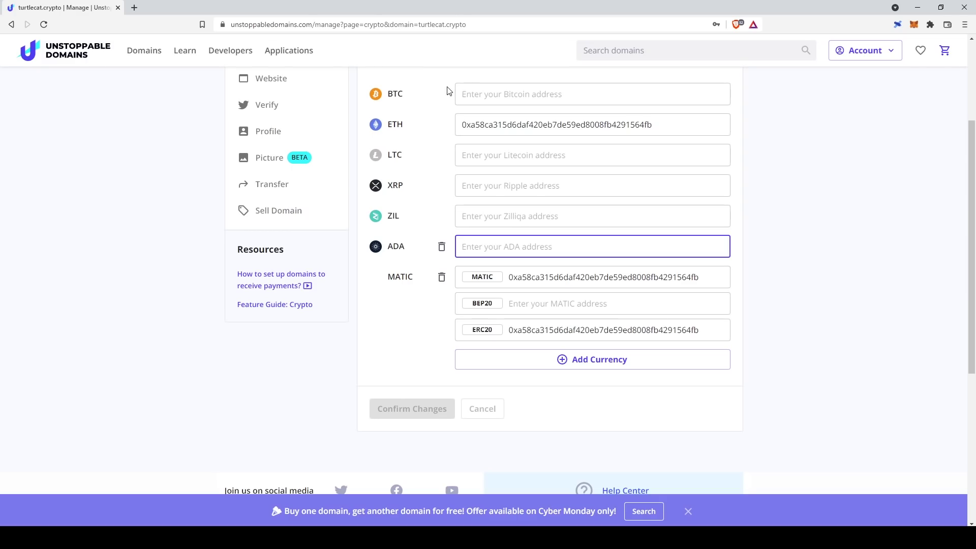
{"action": "left_click_drag", "start_coordinate": [418, 24], "coordinate": [489, 24]}
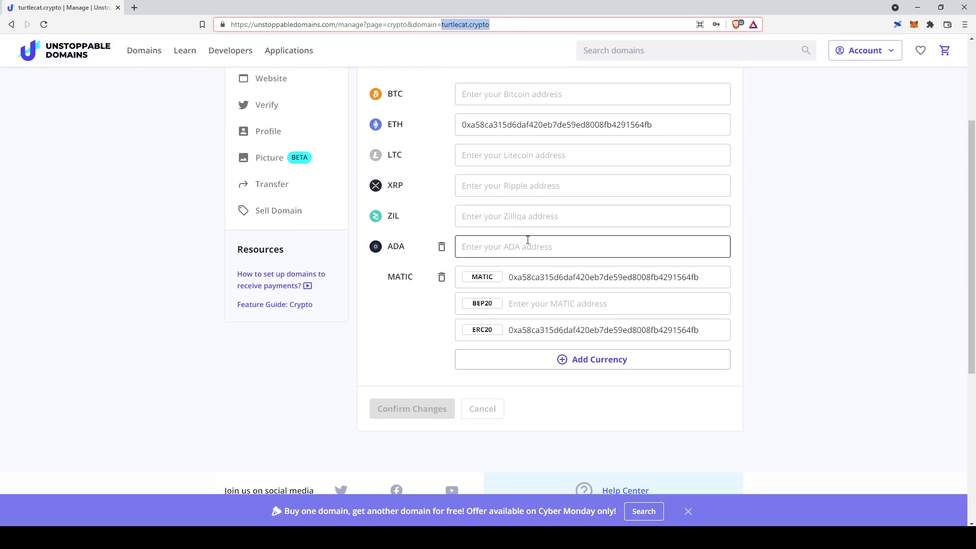
{"action": "left_click", "coordinate": [772, 250]}
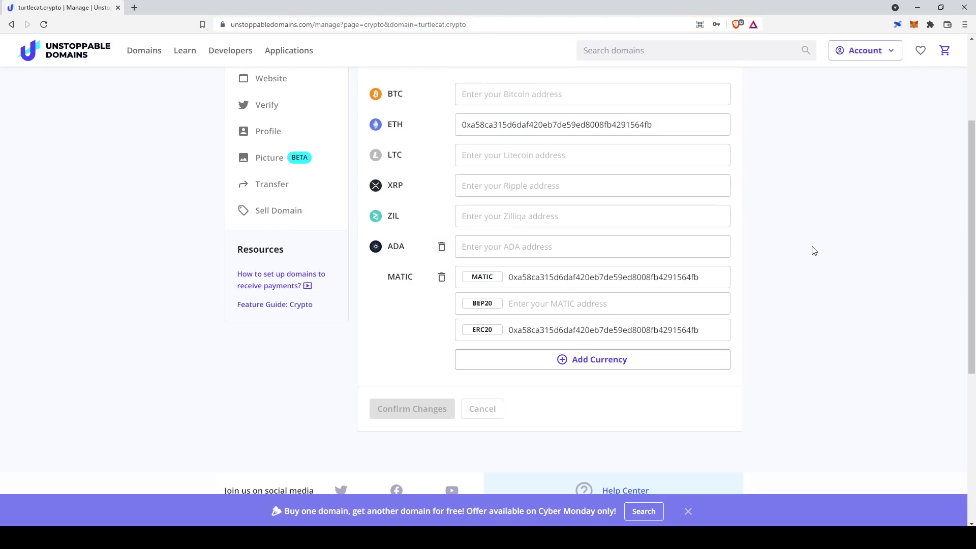
{"action": "scroll", "coordinate": [756, 239], "scroll_direction": "up", "scroll_amount": 3}
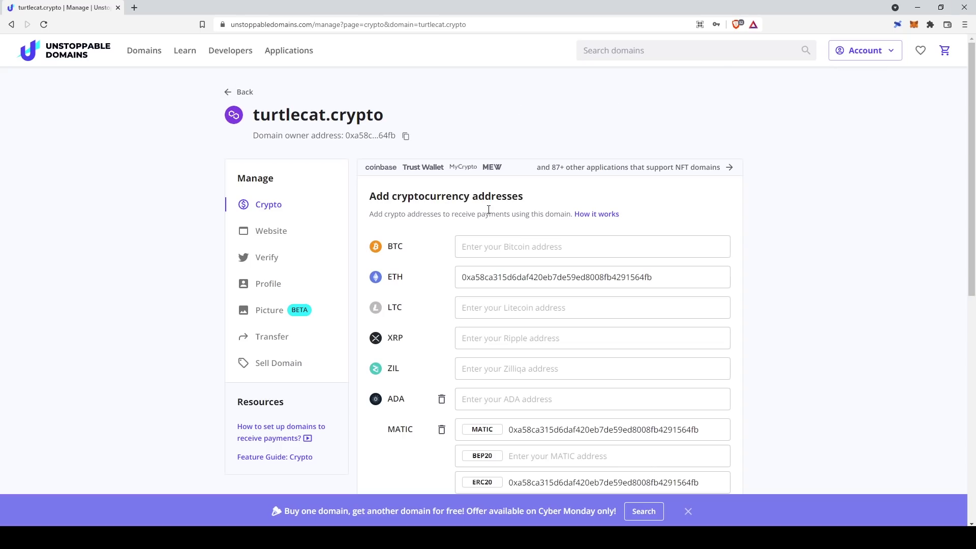
{"action": "left_click", "coordinate": [269, 233]}
{"action": "left_click_drag", "start_coordinate": [506, 234], "coordinate": [562, 235]}
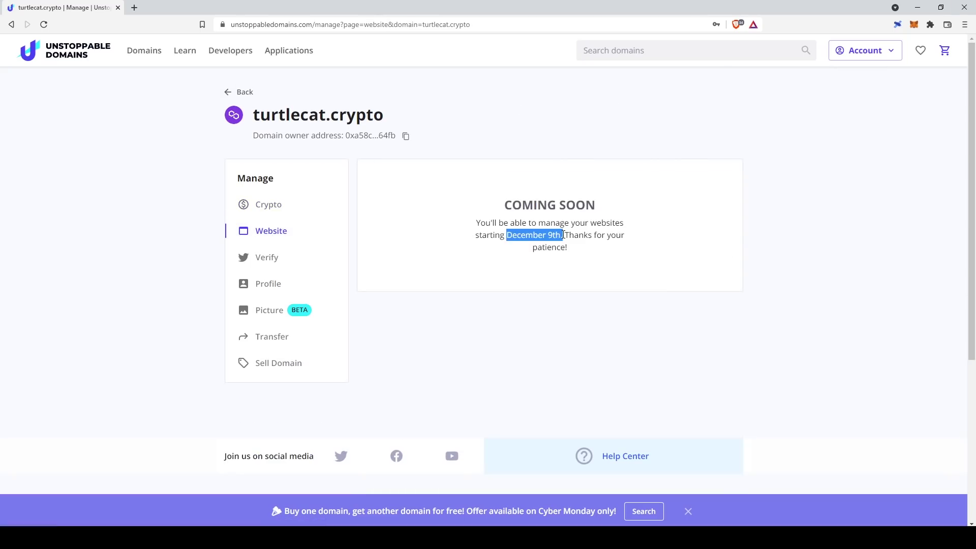
{"action": "left_click", "coordinate": [331, 272]}
{"action": "left_click", "coordinate": [269, 261]}
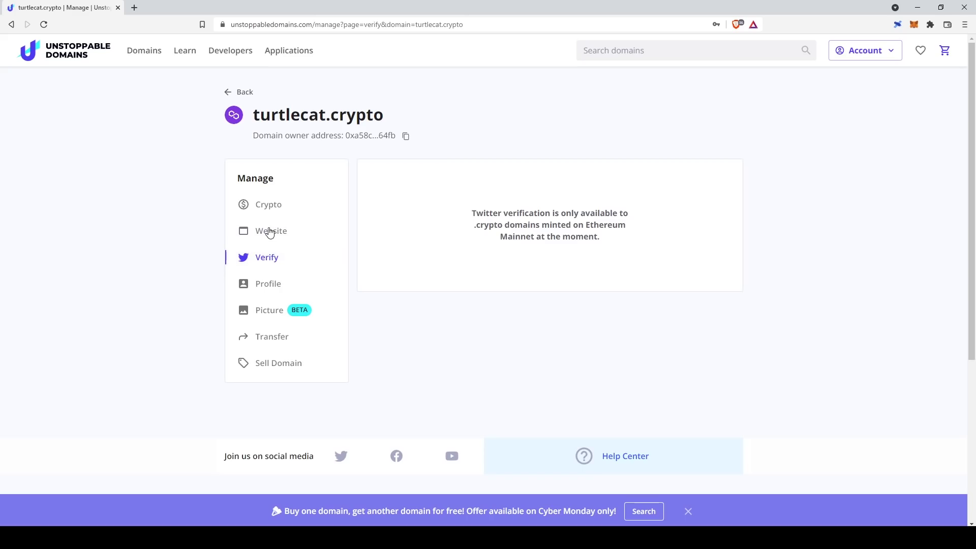
{"action": "left_click", "coordinate": [259, 284]}
{"action": "left_click", "coordinate": [267, 312]}
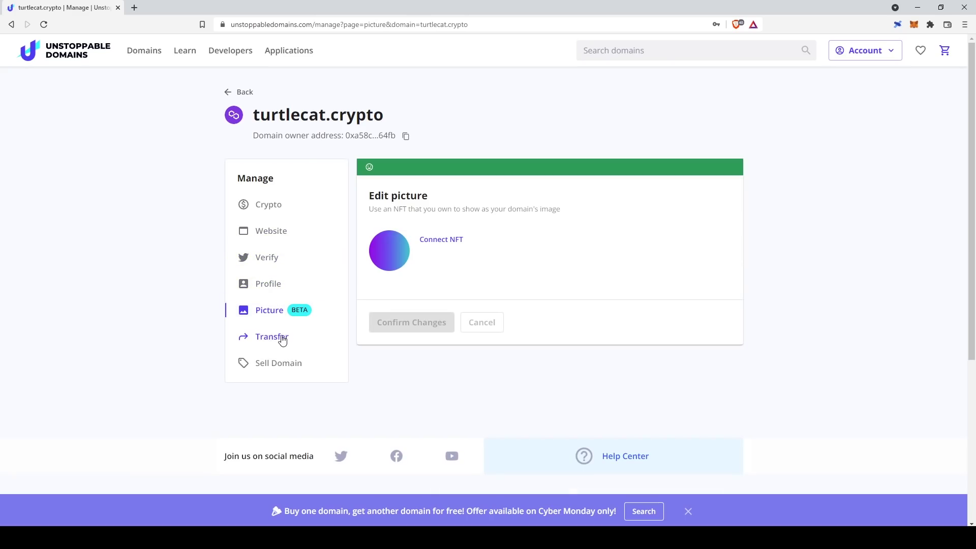
{"action": "left_click", "coordinate": [283, 340]}
{"action": "left_click", "coordinate": [274, 365]}
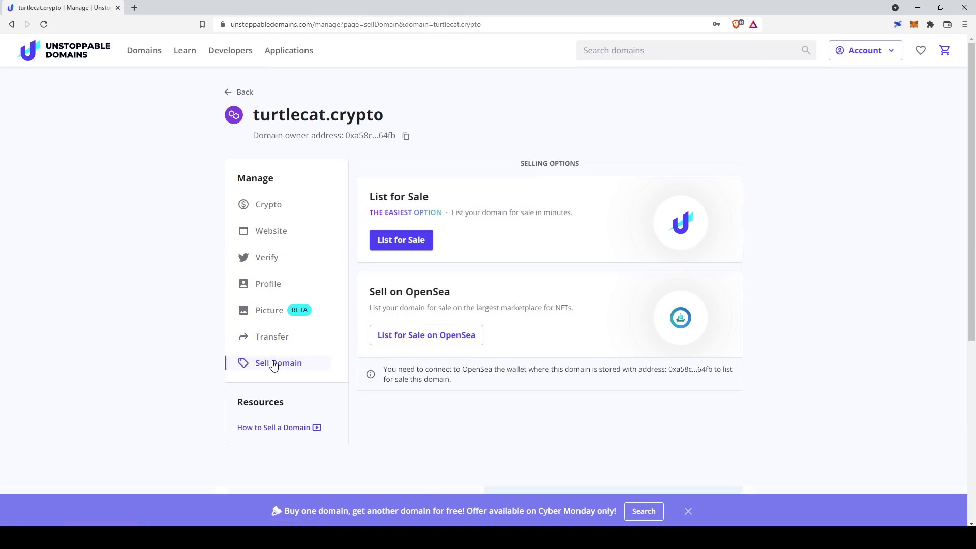
{"action": "left_click", "coordinate": [278, 212]}
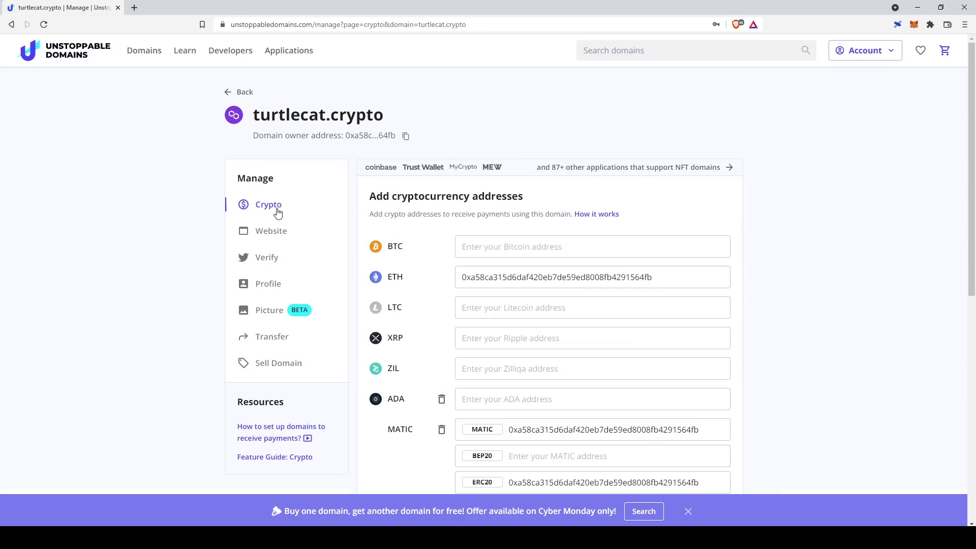